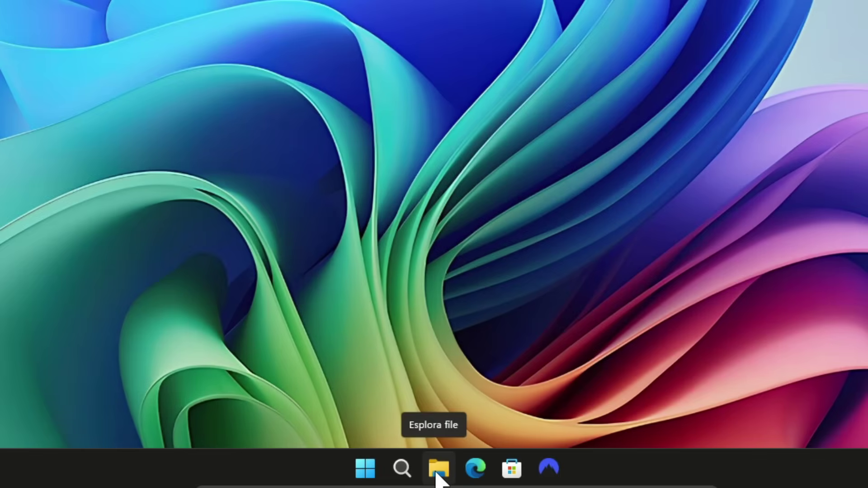
# Open Disco locale (C:) in File Explorer and turn on the display of hidden items (Elementi nascosti)
pyautogui.click(437, 470)
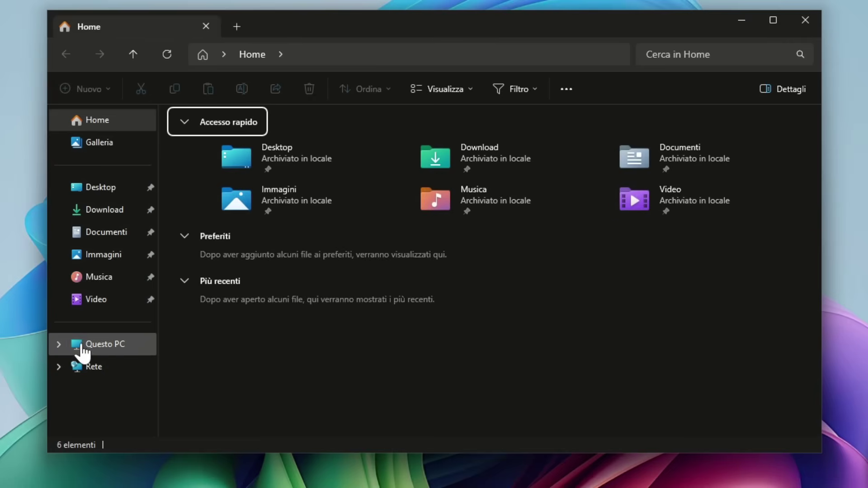
pyautogui.click(111, 348)
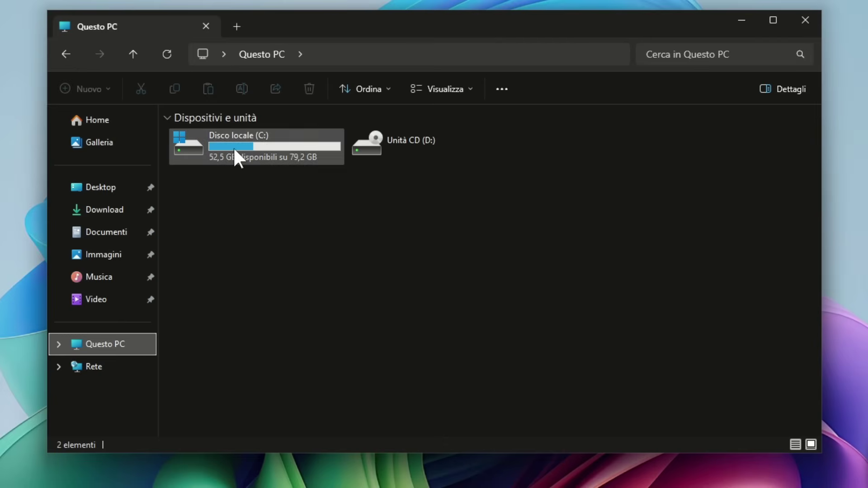
pyautogui.doubleClick(262, 143)
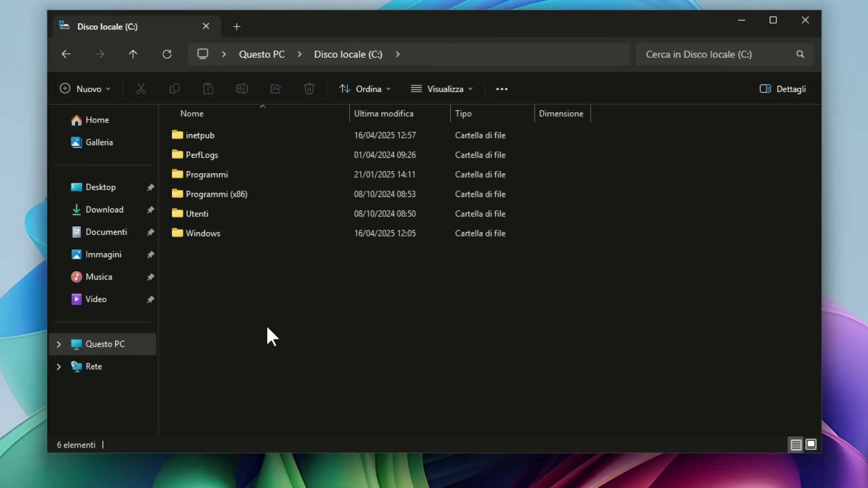
pyautogui.click(449, 86)
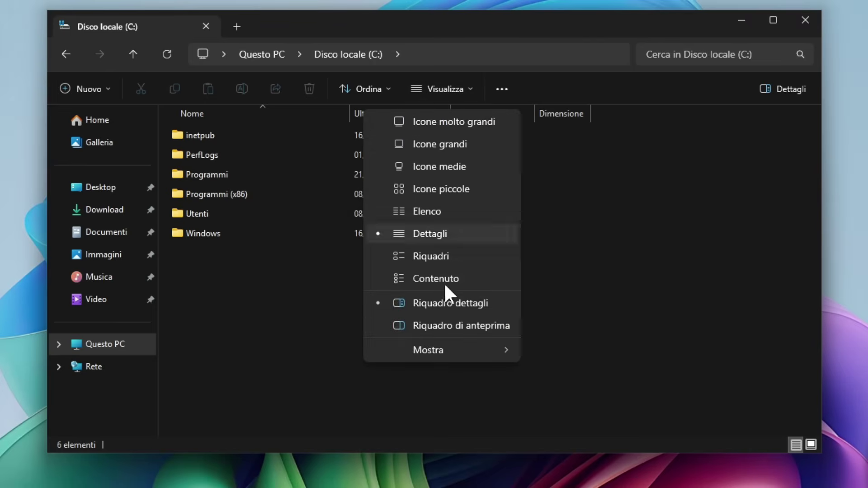
pyautogui.moveTo(448, 353)
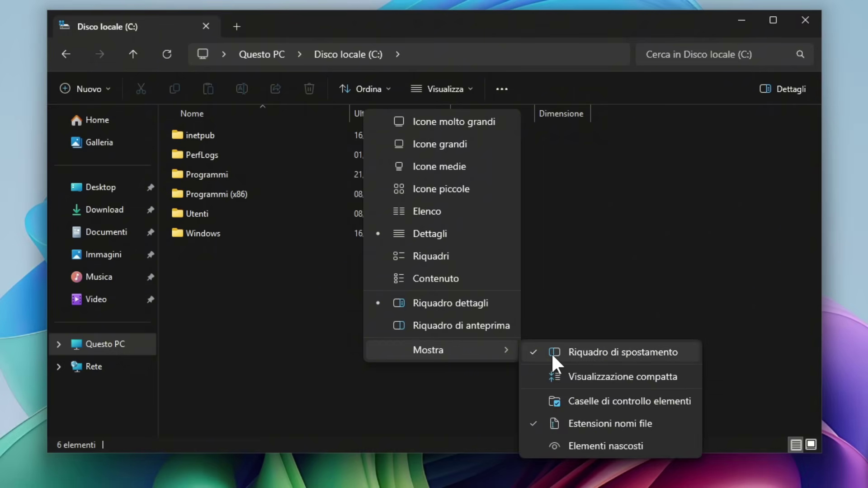
pyautogui.click(587, 446)
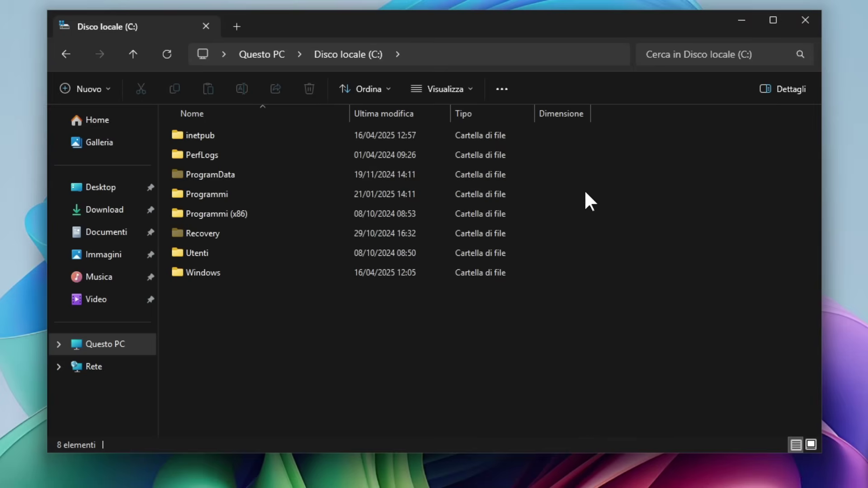
# Disable "Nascondi i file protetti di sistema" in the folder options, accept the warning, and select pagefile.sys on drive C:
pyautogui.click(501, 87)
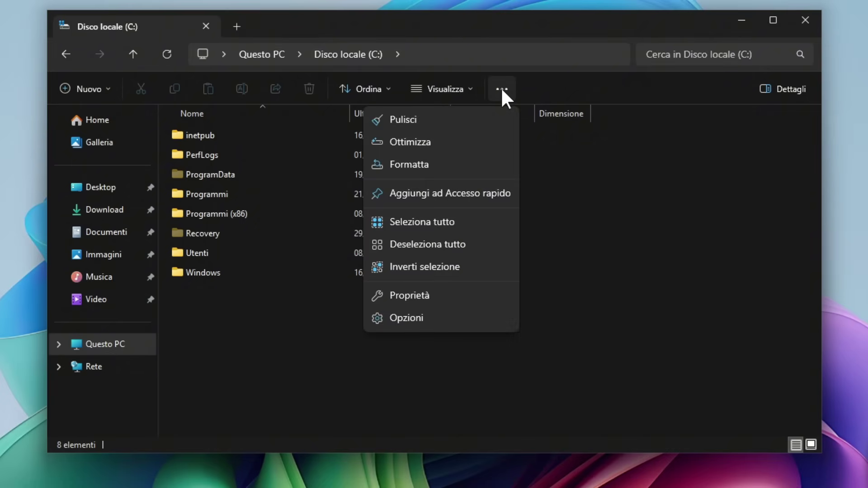
pyautogui.click(419, 316)
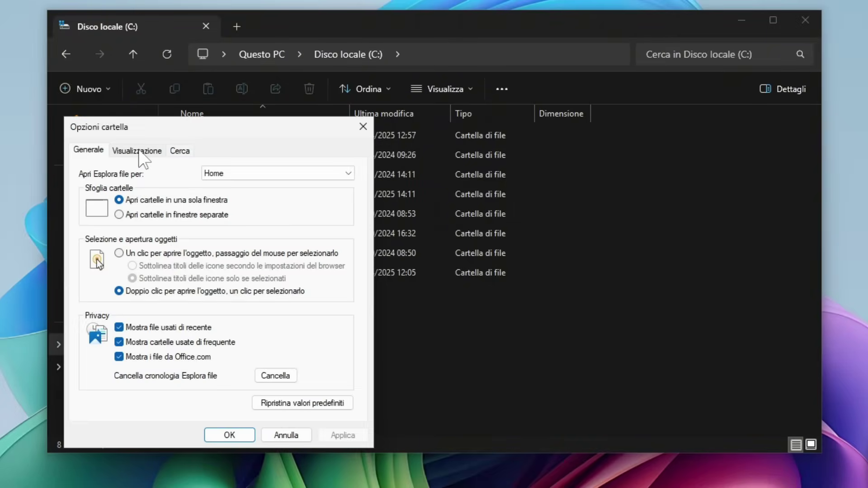
pyautogui.click(138, 152)
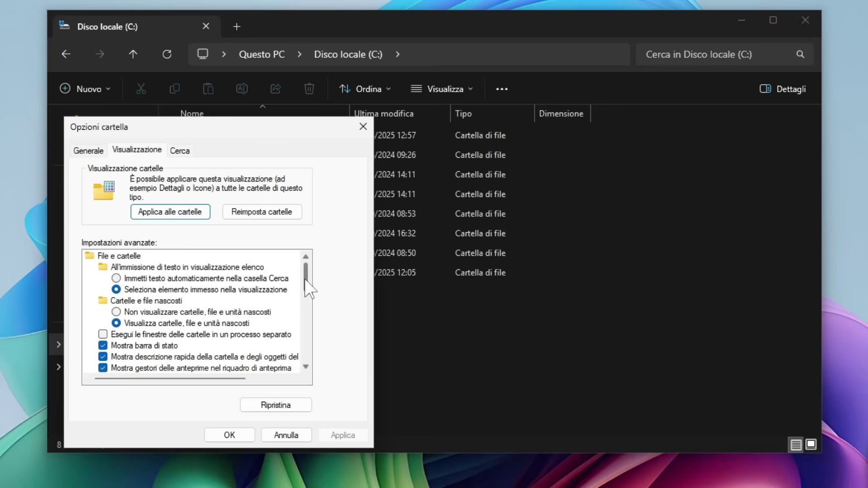
pyautogui.moveTo(306, 281); pyautogui.dragTo(307, 315)
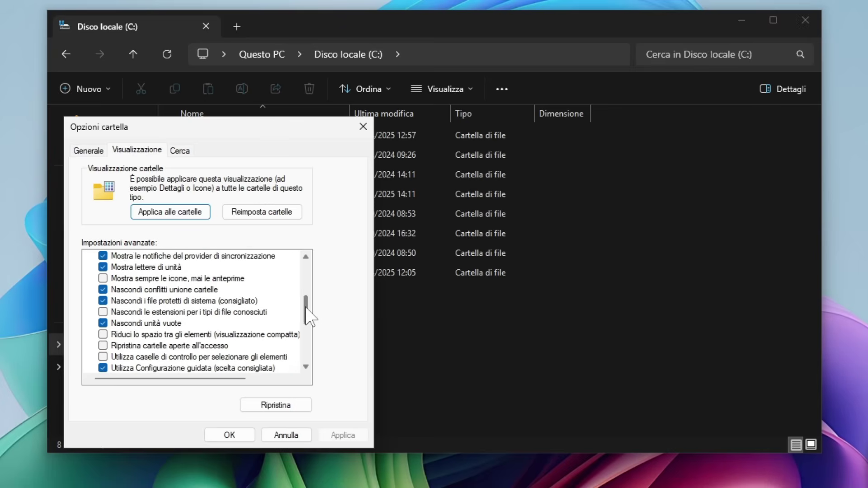
pyautogui.click(103, 301)
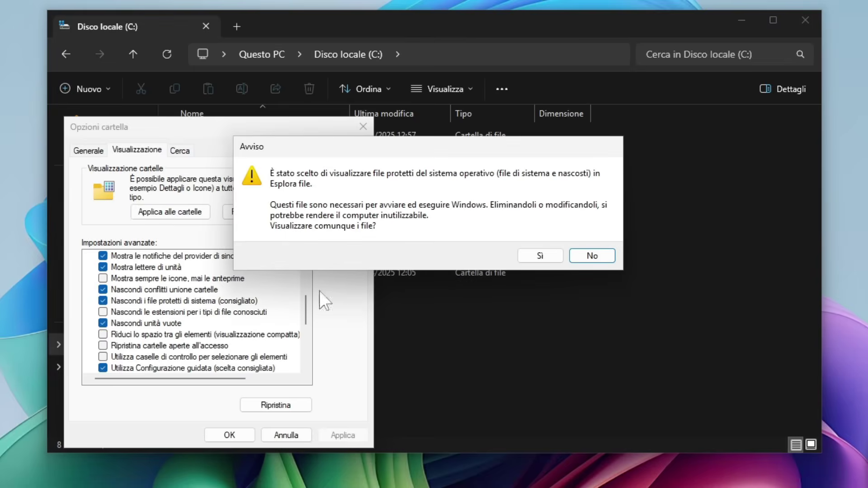
pyautogui.click(542, 259)
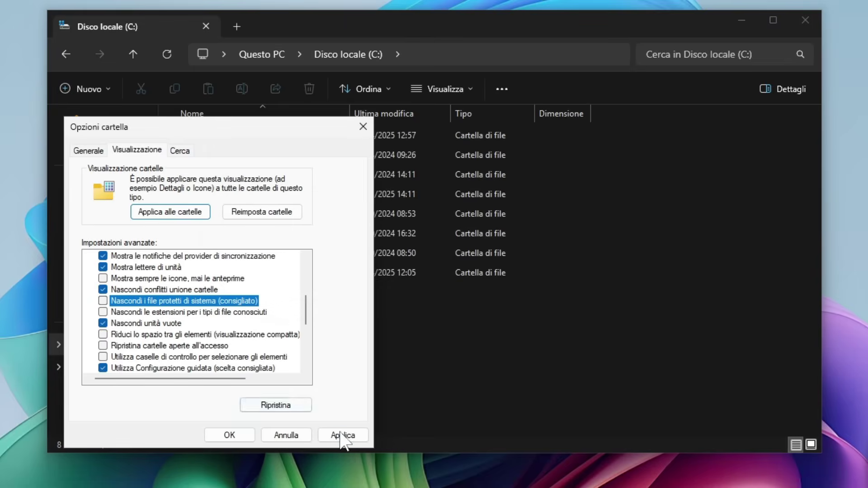
pyautogui.click(230, 435)
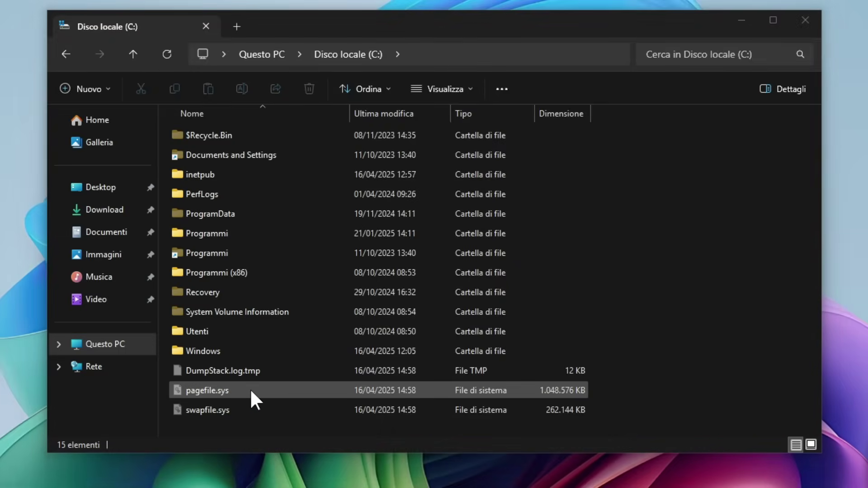
pyautogui.click(250, 390)
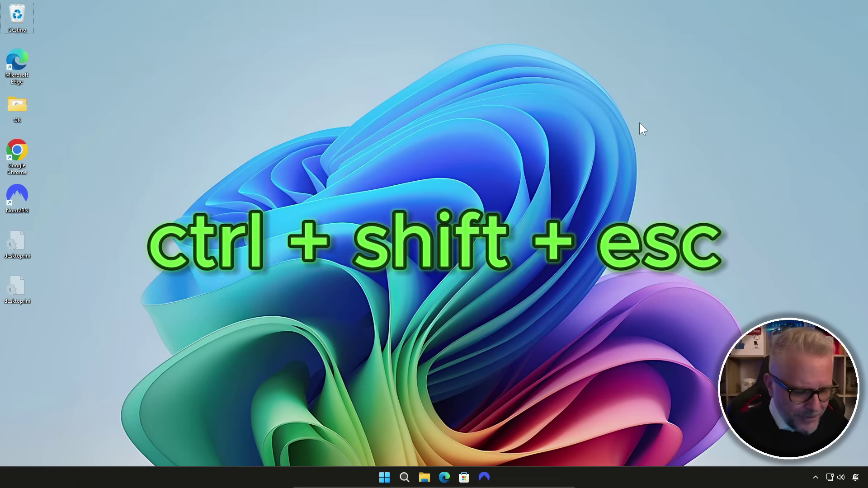
# Open Task Manager and examine the memory (Memoria) performance data
pyautogui.hotkey('ctrl', 'shift', 'Escape')
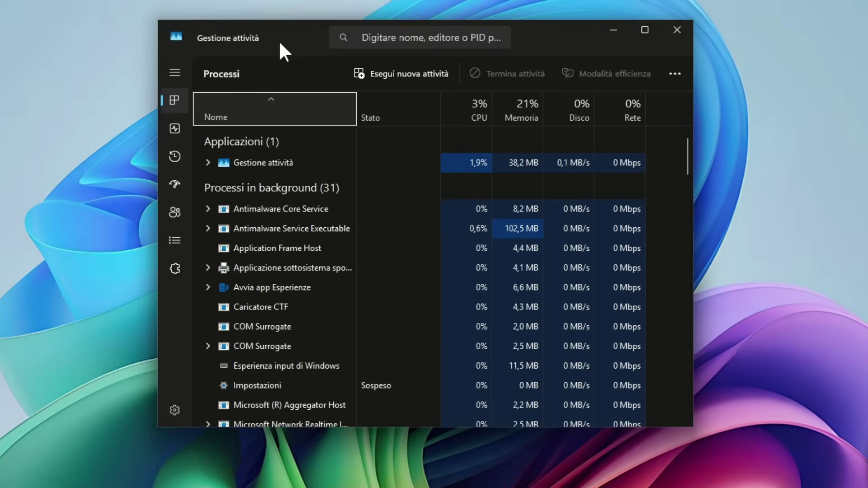
pyautogui.click(175, 129)
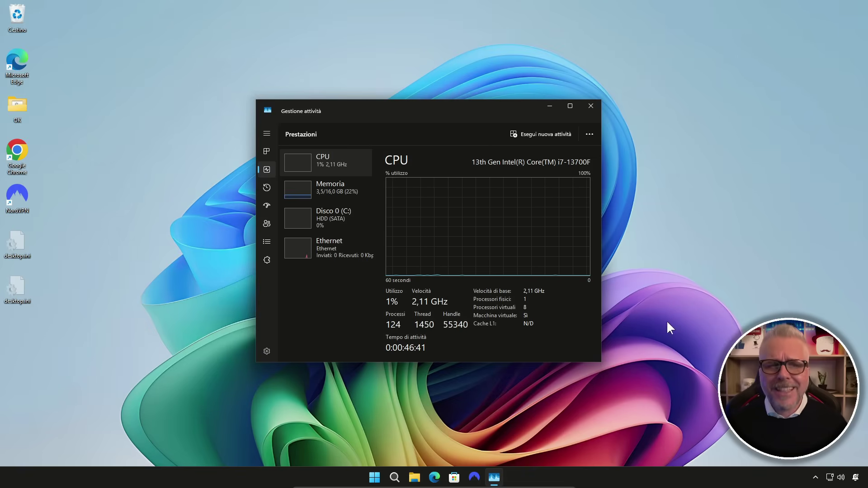
pyautogui.click(339, 194)
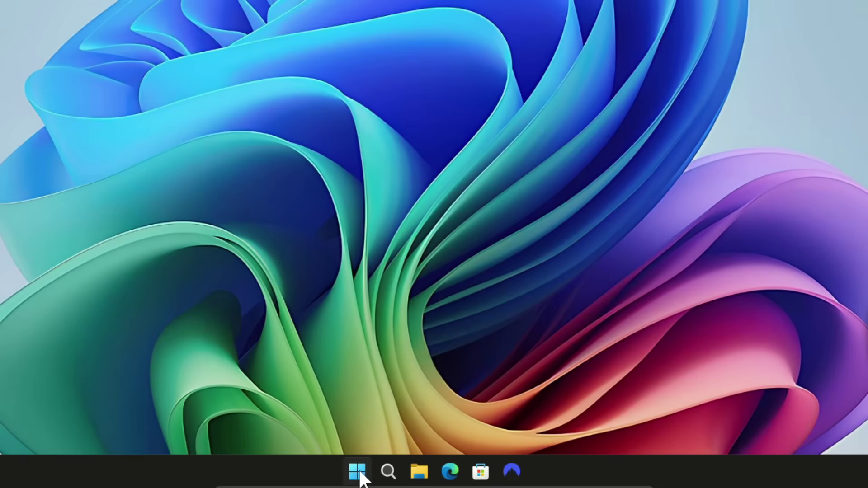
# Open the advanced system settings from the system information page of Windows Settings and move the dialog clear of the window's edge
pyautogui.click(356, 473)
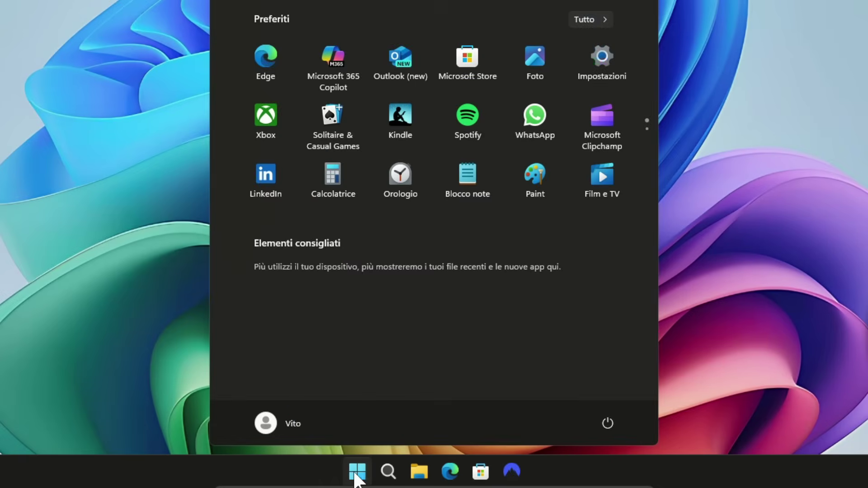
pyautogui.click(602, 55)
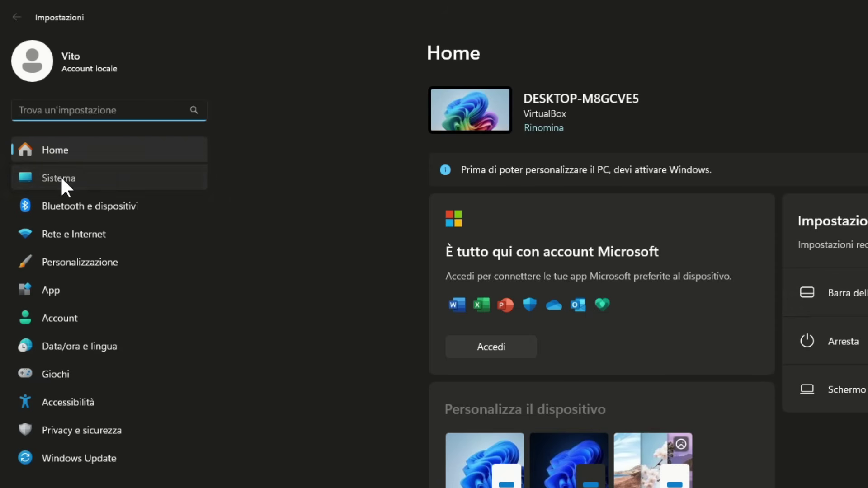
pyautogui.click(61, 179)
pyautogui.scroll(-15, 768, 118)
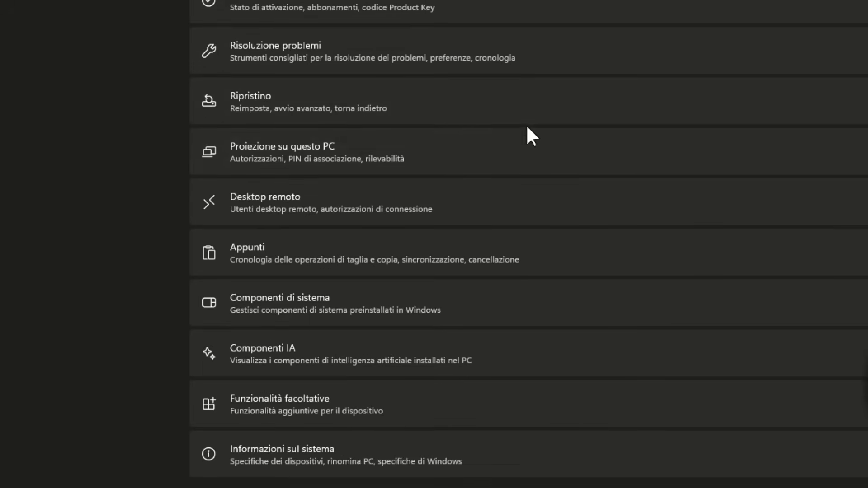
pyautogui.click(322, 454)
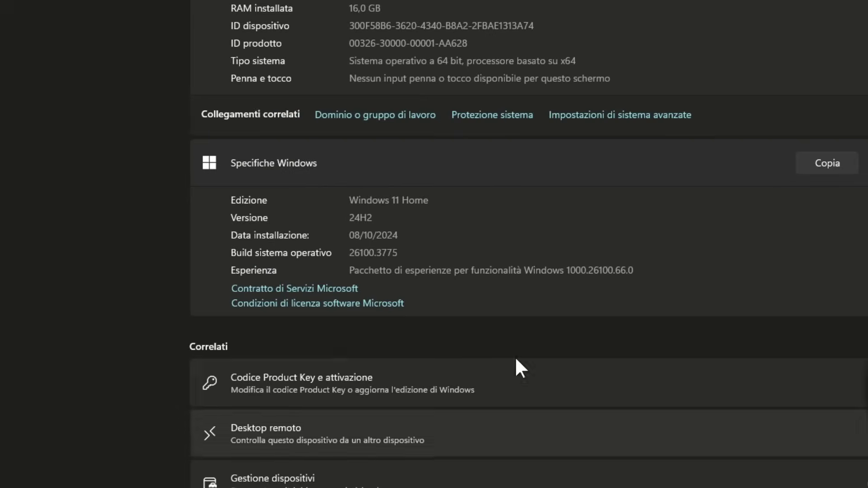
pyautogui.click(633, 119)
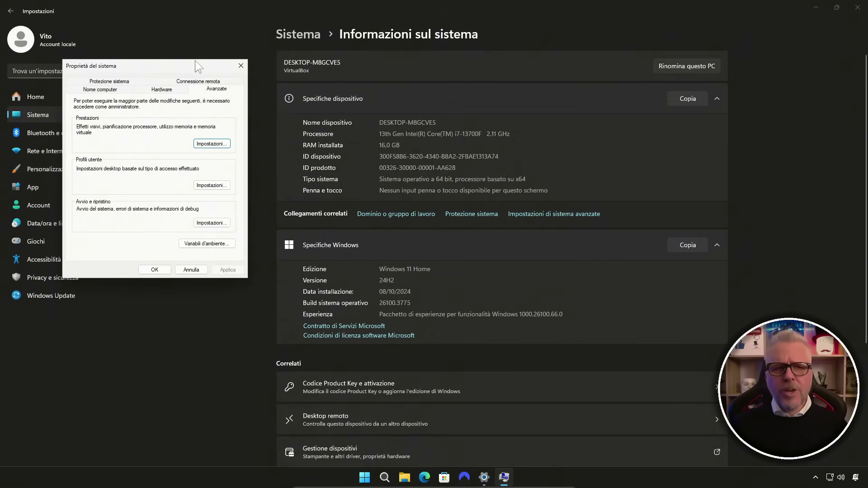
pyautogui.moveTo(151, 66); pyautogui.dragTo(464, 96)
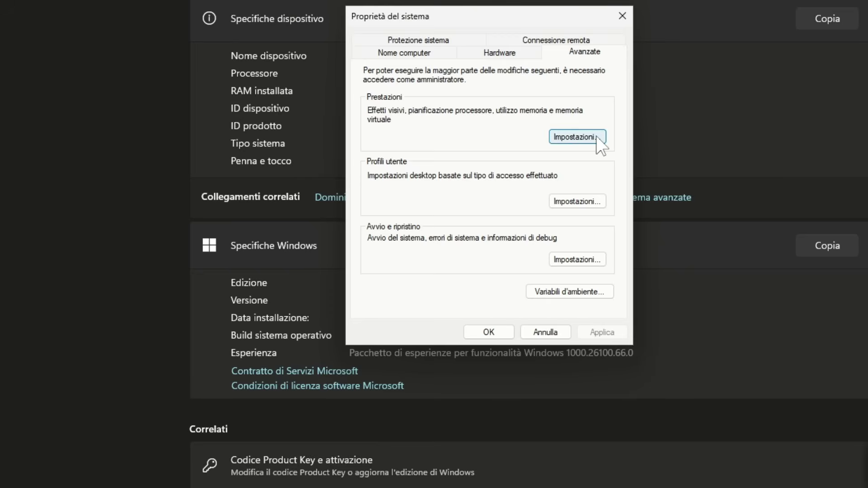
# Open the virtual memory settings from the advanced performance options and disable automatic paging file size management for all drives
pyautogui.click(578, 140)
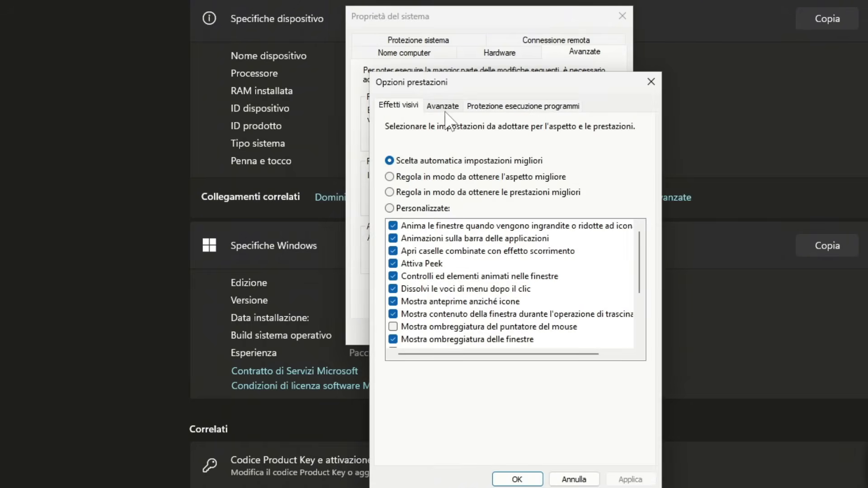
pyautogui.click(442, 107)
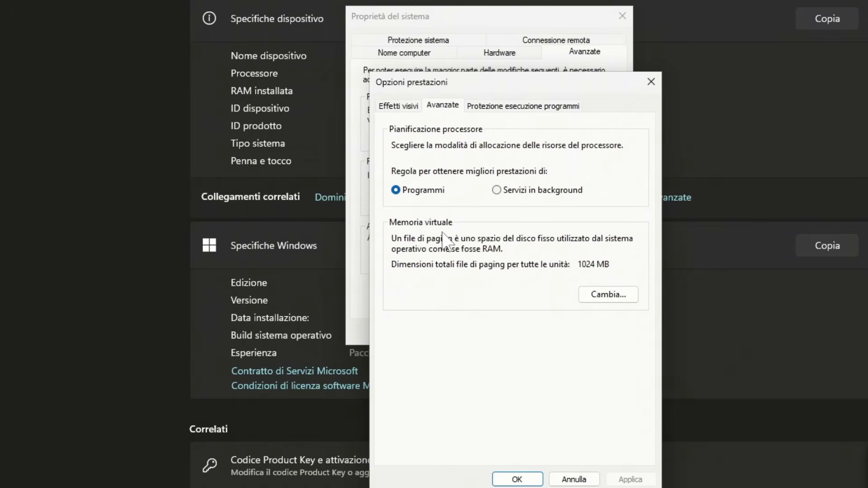
pyautogui.click(609, 297)
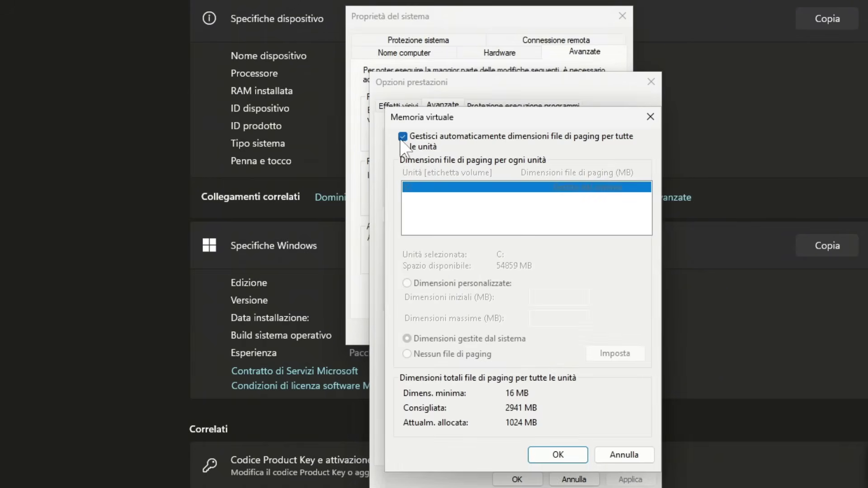
pyautogui.click(401, 137)
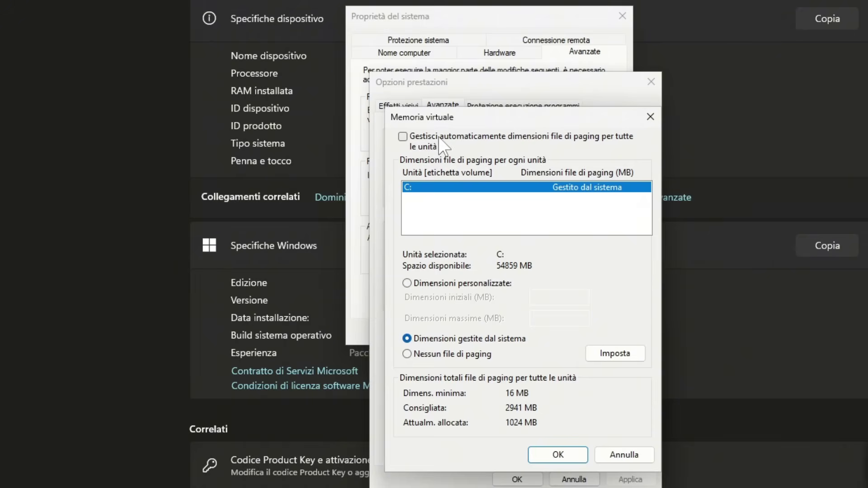
# Assign drive C: a custom paging file with an initial size of 16384 MB and a maximum size of 32768 MB
pyautogui.click(407, 284)
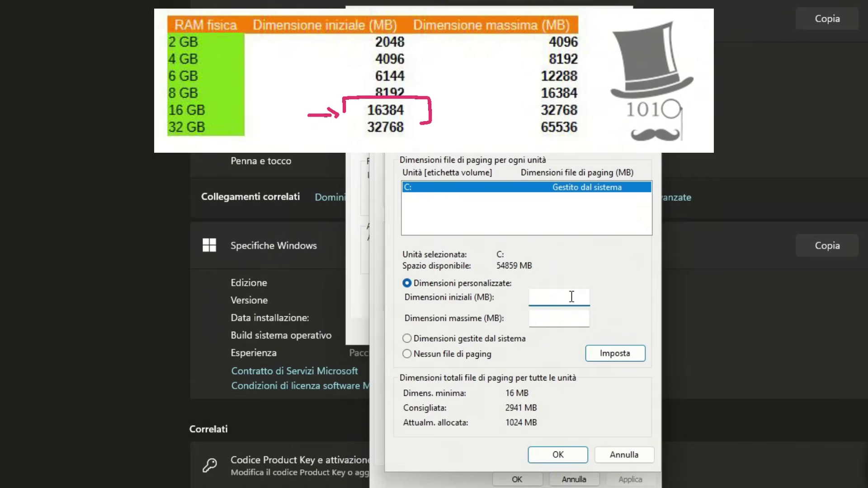
pyautogui.write('384')
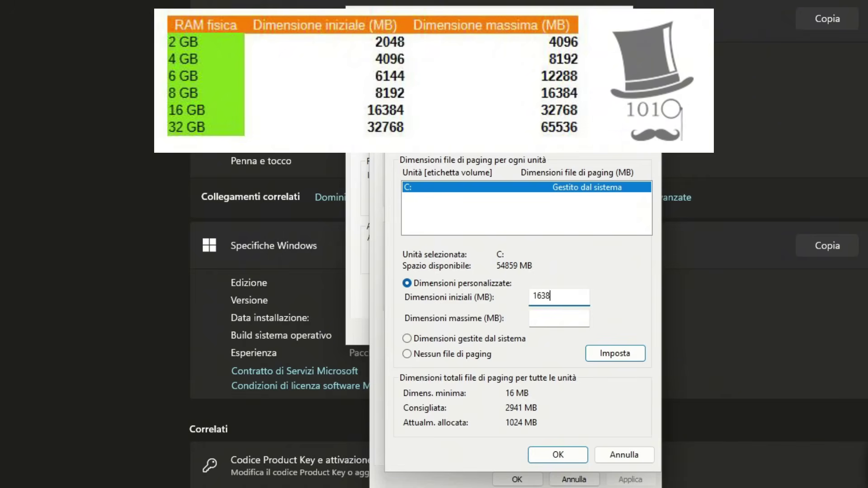
pyautogui.click(550, 317)
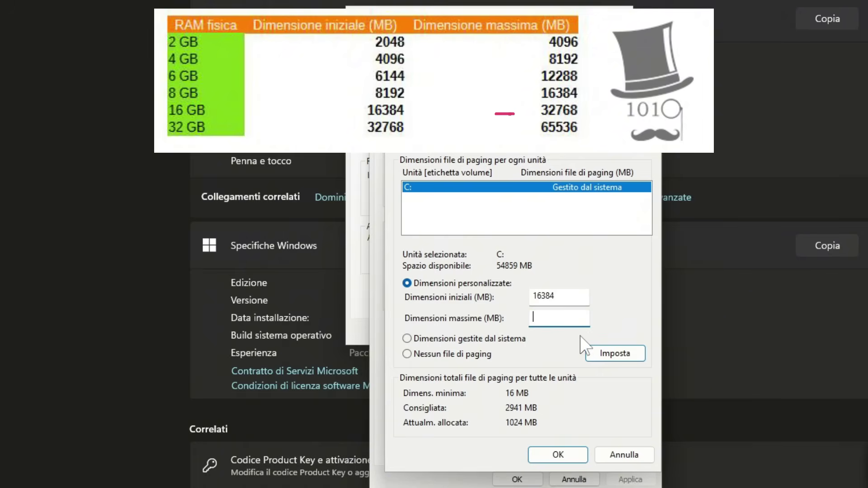
pyautogui.write('327')
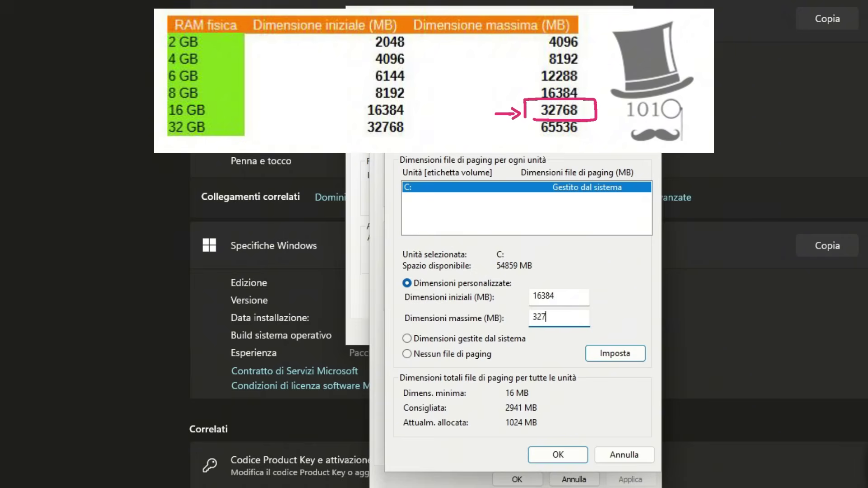
pyautogui.write('68')
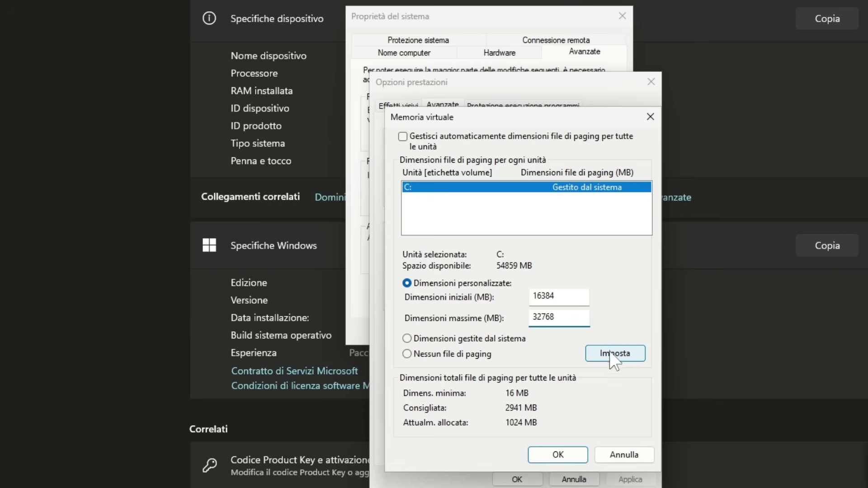
pyautogui.click(617, 355)
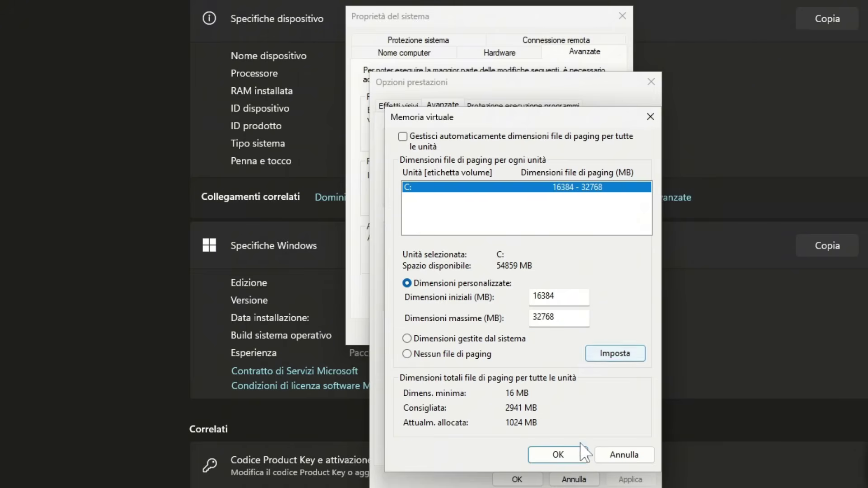
pyautogui.click(570, 457)
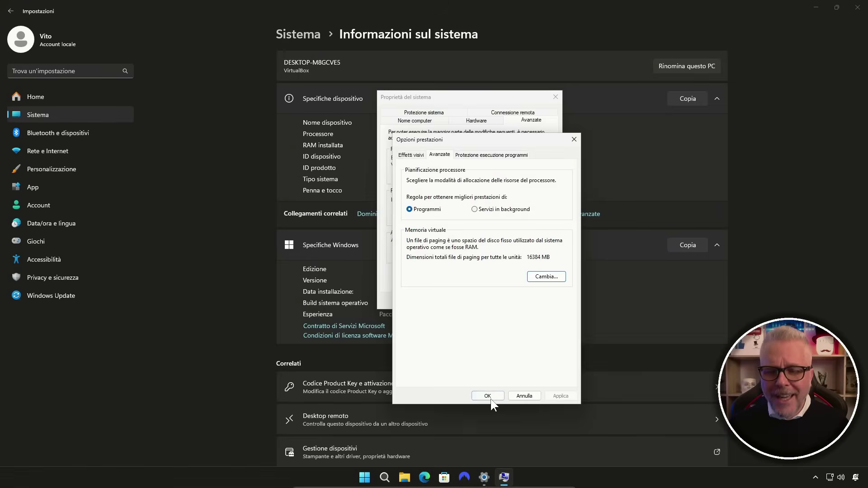
# Confirm the performance options, then close the System Properties dialog and Windows Settings
pyautogui.click(488, 396)
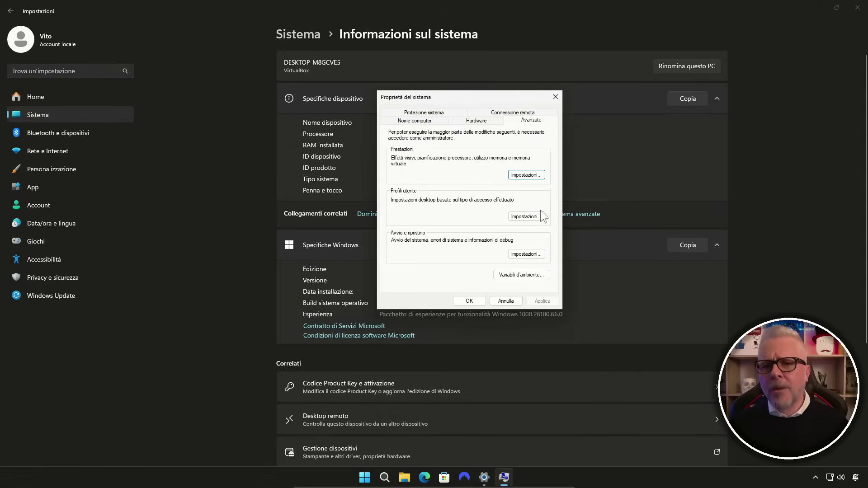
pyautogui.click(554, 98)
pyautogui.click(857, 7)
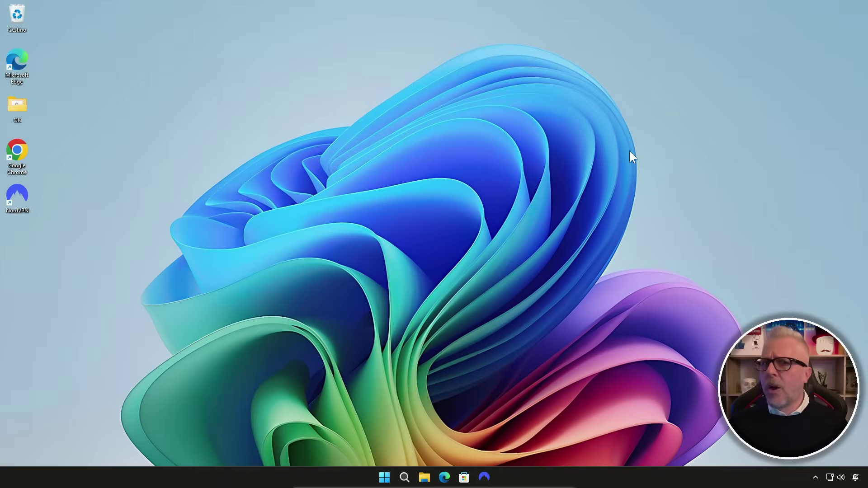